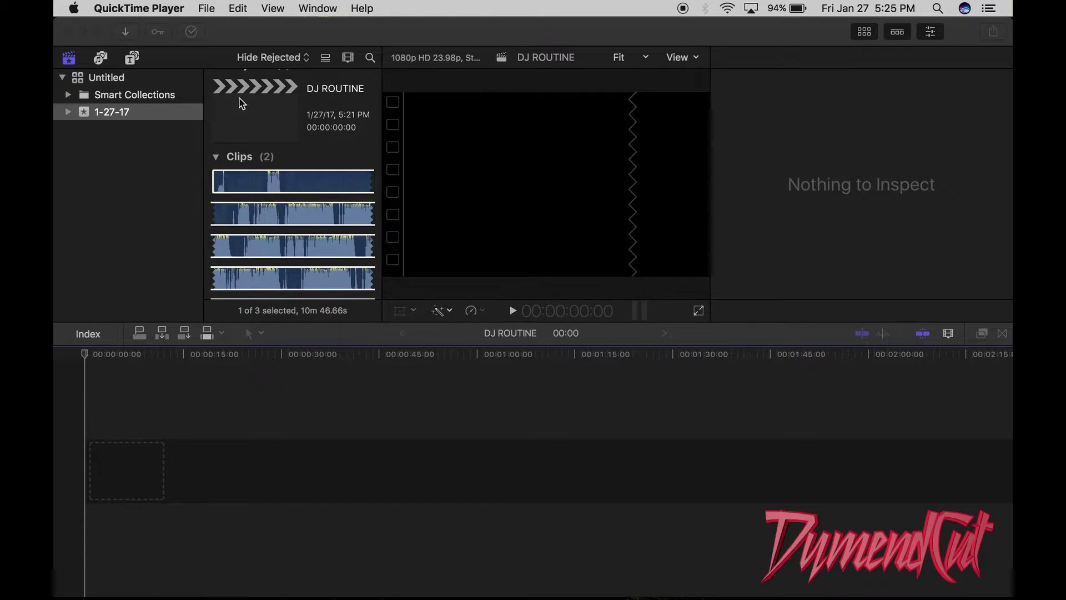
Scroll the 1-27-17 event browser down to reveal the turntable performance video below the recorder audio.
{"action": "scroll", "coordinate": [215, 138], "scroll_direction": "down", "scroll_amount": 2}
{"action": "scroll", "coordinate": [252, 157], "scroll_direction": "down", "scroll_amount": 6}
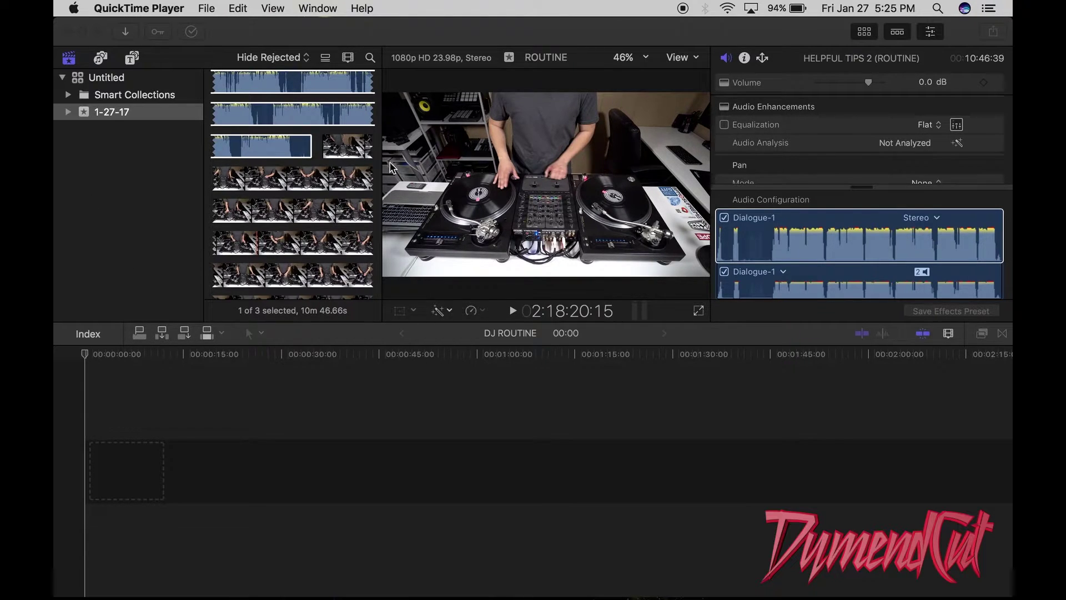
Place the ROUTINE video in the empty DJ ROUTINE timeline with HELPFUL TIPS 2 audio beneath it.
{"action": "left_click", "coordinate": [345, 152]}
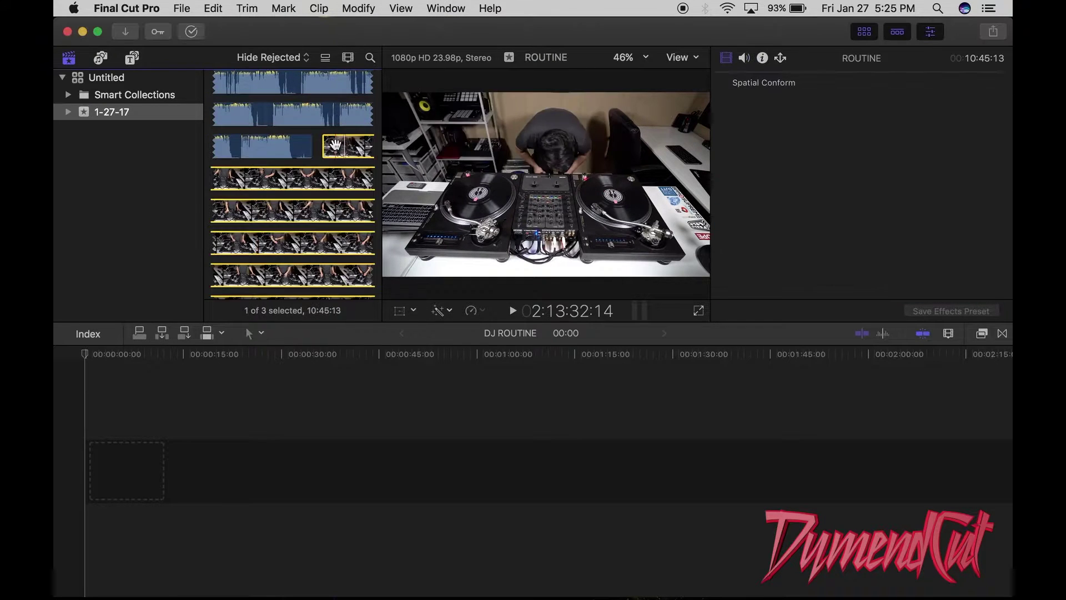
{"action": "left_click_drag", "start_coordinate": [345, 151], "coordinate": [104, 467]}
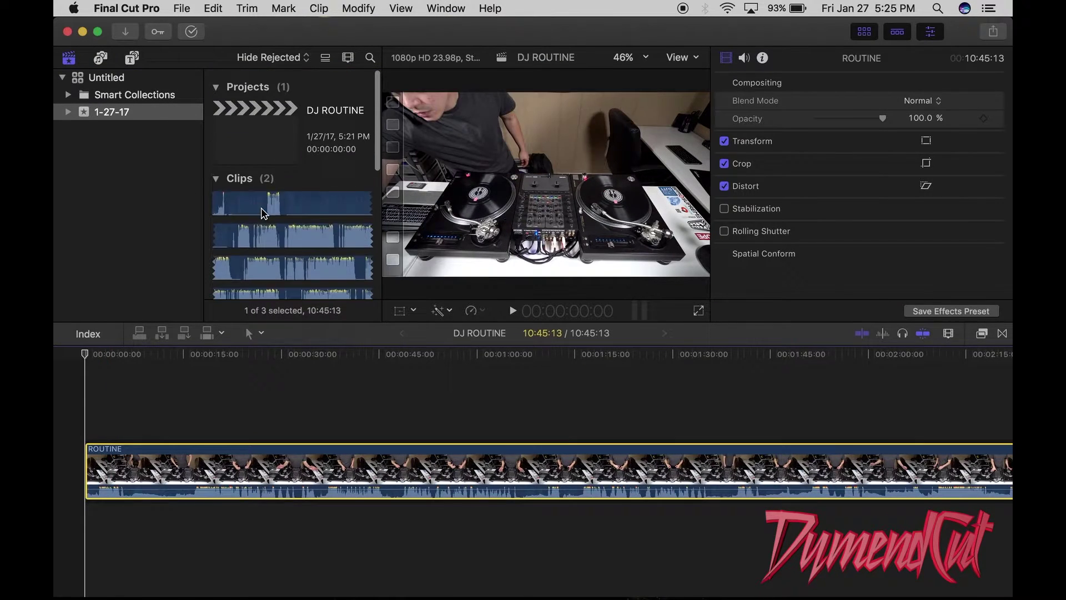
{"action": "left_click_drag", "start_coordinate": [262, 207], "coordinate": [87, 522]}
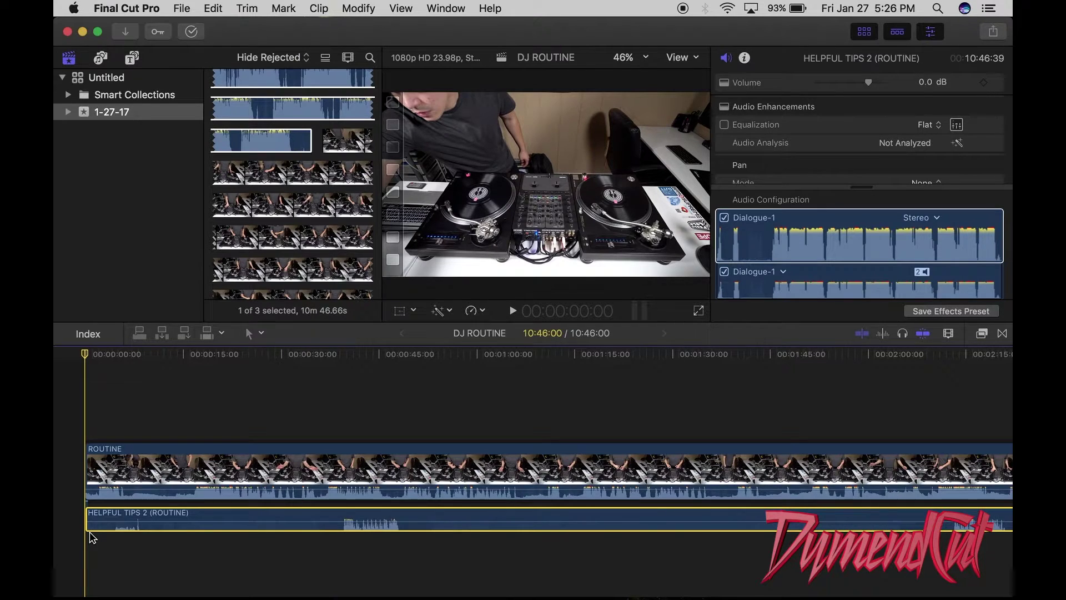
Enlarge the timeline clips and trim the front edge of the HELPFUL TIPS 2 audio.
{"action": "left_click", "coordinate": [949, 333]}
{"action": "left_click_drag", "start_coordinate": [940, 424], "coordinate": [951, 423]}
{"action": "left_click", "coordinate": [92, 541]}
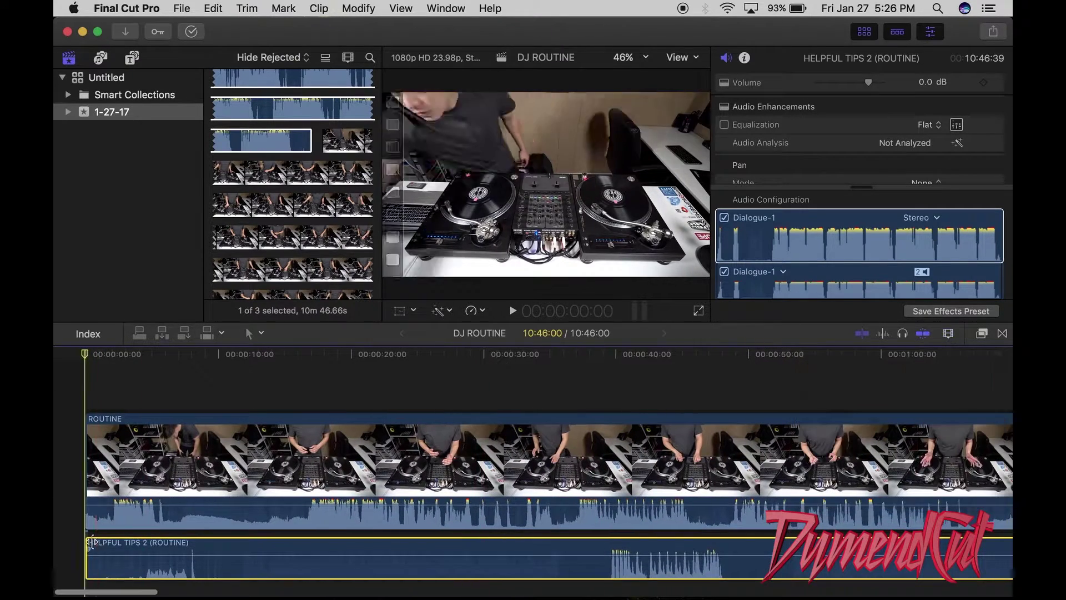
{"action": "left_click_drag", "start_coordinate": [93, 542], "coordinate": [139, 542]}
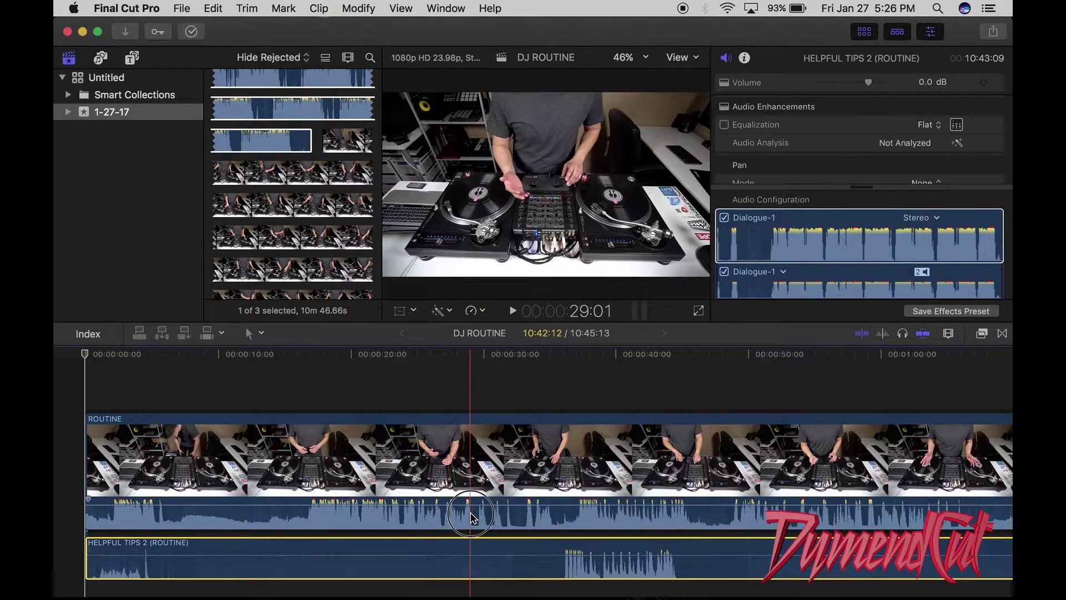
Compare both tracks' clap spikes and set the ROUTINE camera audio volume to -5.0 dB.
{"action": "left_click_drag", "start_coordinate": [471, 506], "coordinate": [470, 516]}
{"action": "key", "text": "space"}
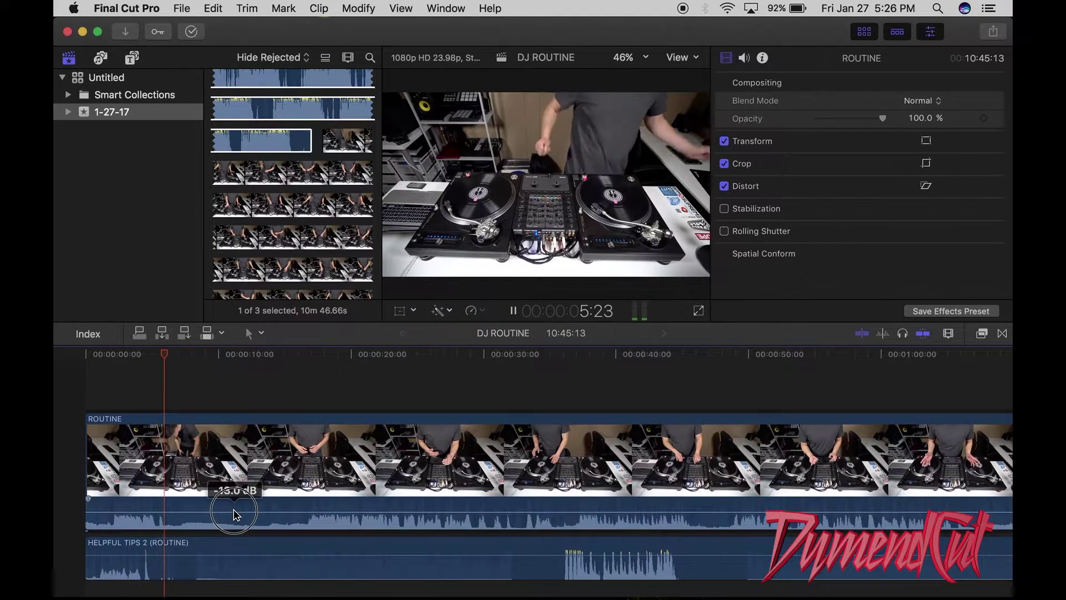
{"action": "key", "text": "space"}
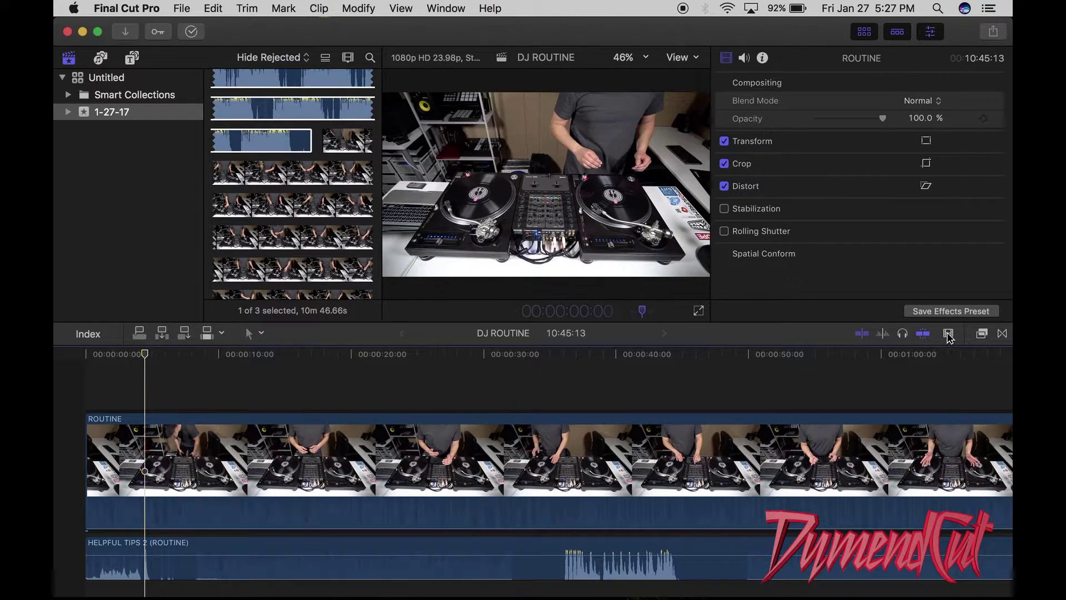
{"action": "left_click", "coordinate": [948, 333]}
{"action": "key", "text": "super+equal"}
{"action": "key", "text": "super+equal"}
{"action": "key", "text": "super+equal"}
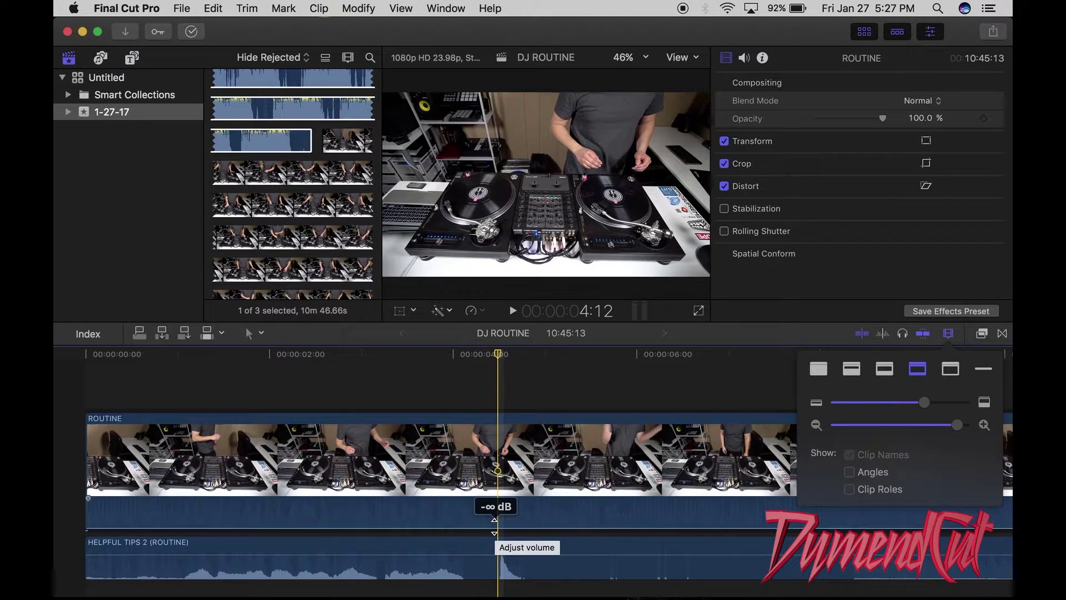
{"action": "left_click_drag", "start_coordinate": [494, 527], "coordinate": [567, 506]}
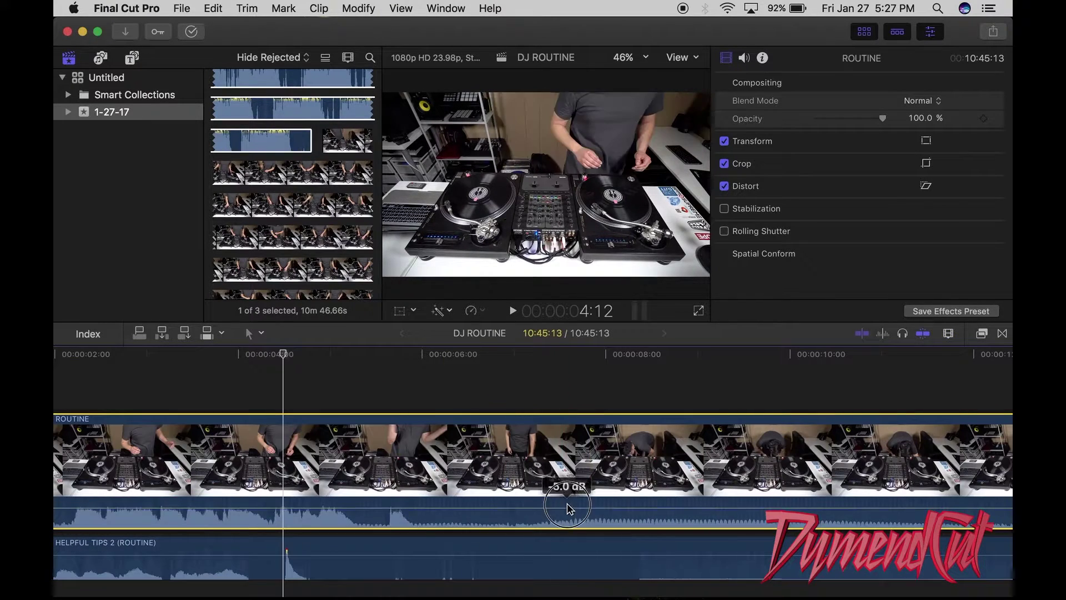
{"action": "left_click", "coordinate": [433, 514]}
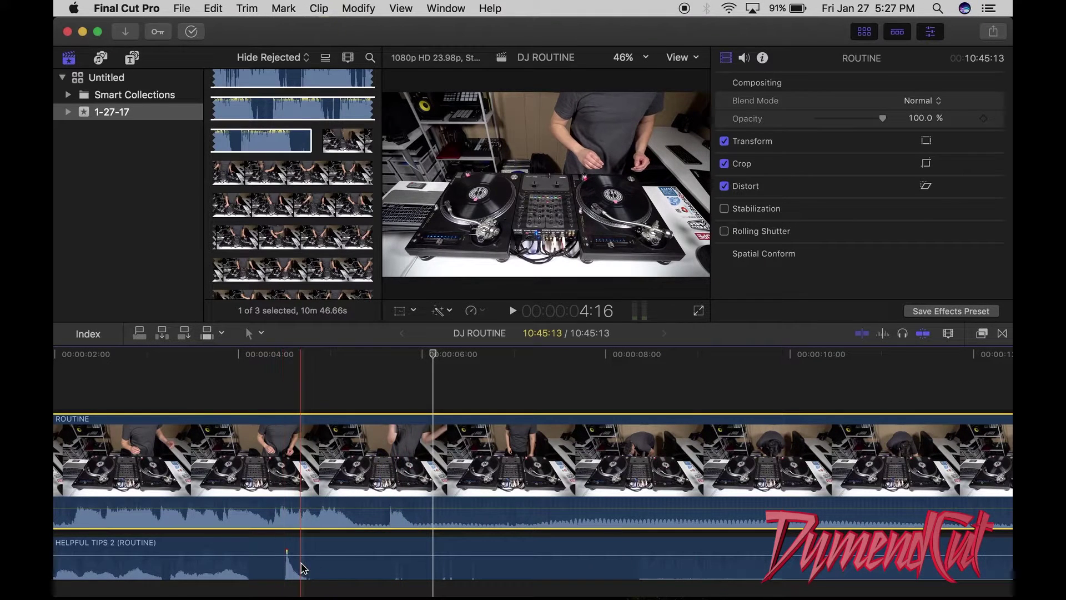
Slide the HELPFUL TIPS 2 audio until its clap peak lines up with the ROUTINE video's clap.
{"action": "left_click_drag", "start_coordinate": [298, 543], "coordinate": [393, 547]}
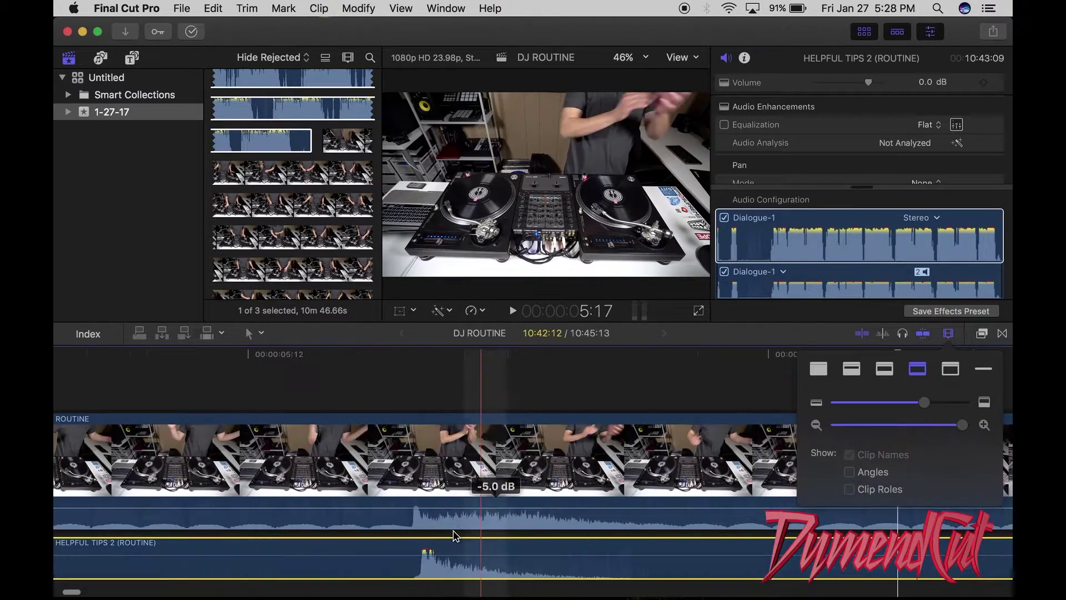
{"action": "left_click_drag", "start_coordinate": [452, 534], "coordinate": [427, 547]}
{"action": "left_click", "coordinate": [948, 333]}
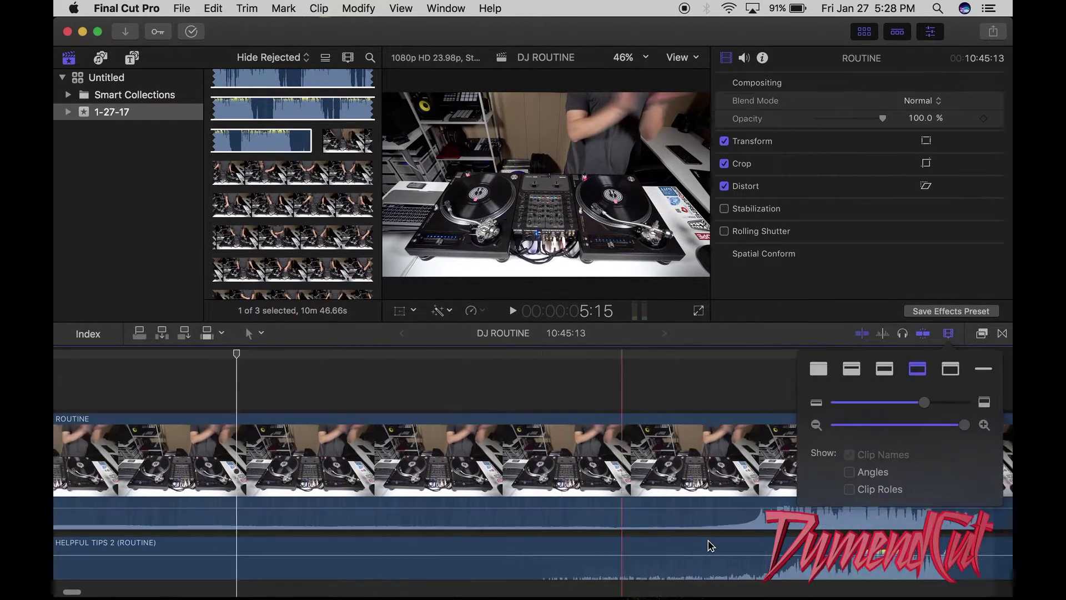
{"action": "left_click", "coordinate": [711, 546]}
{"action": "scroll", "coordinate": [600, 543], "scroll_direction": "right", "scroll_amount": 3}
{"action": "left_click_drag", "start_coordinate": [600, 542], "coordinate": [552, 550]}
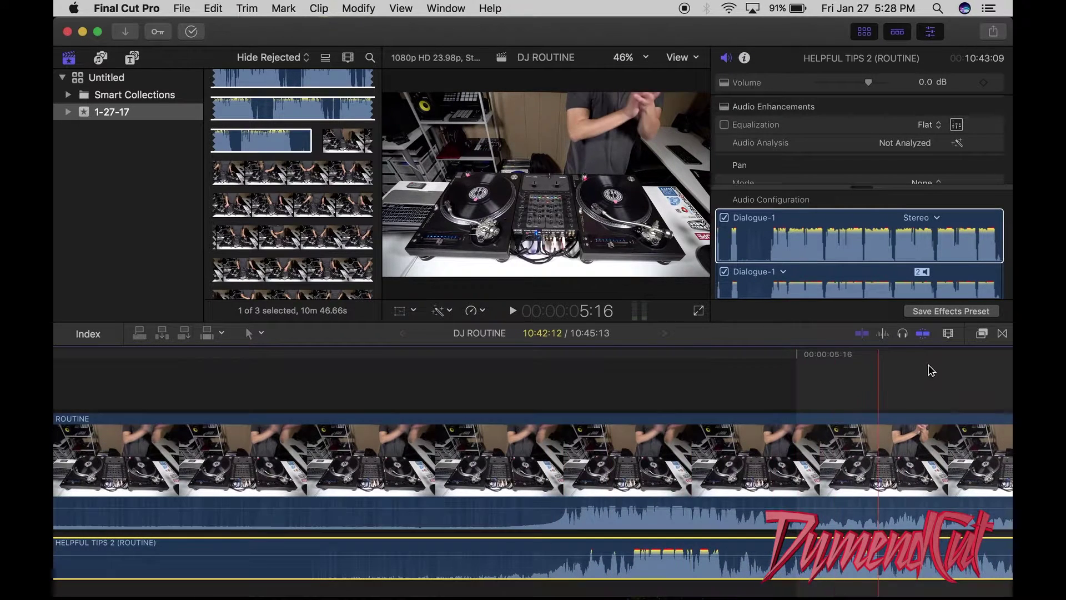
Zoom the timeline out to show the whole project and deselect the recorder audio.
{"action": "left_click", "coordinate": [949, 333]}
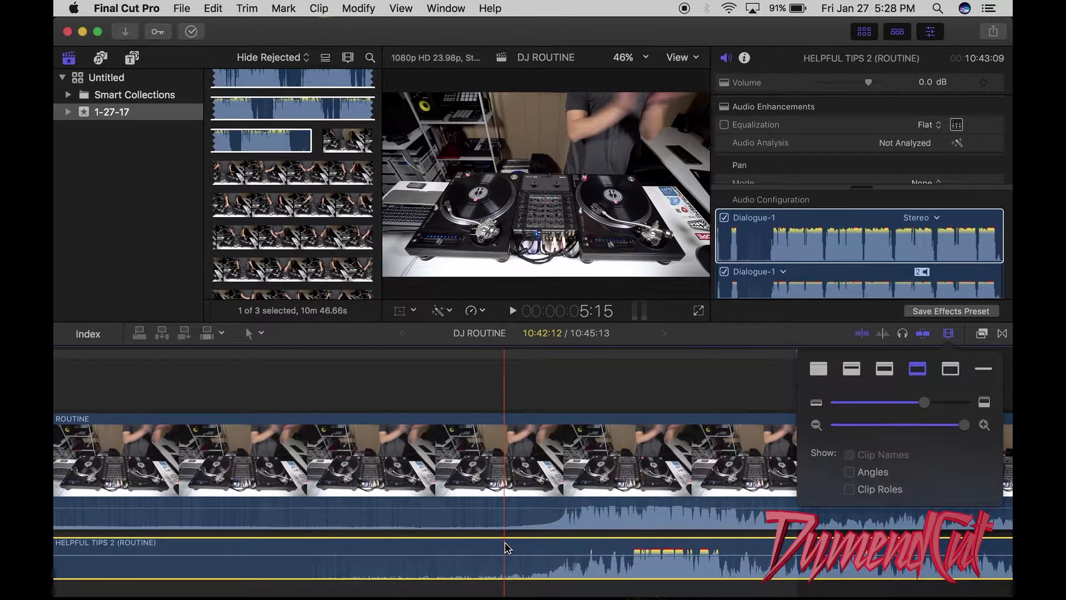
{"action": "left_click_drag", "start_coordinate": [964, 425], "coordinate": [892, 430]}
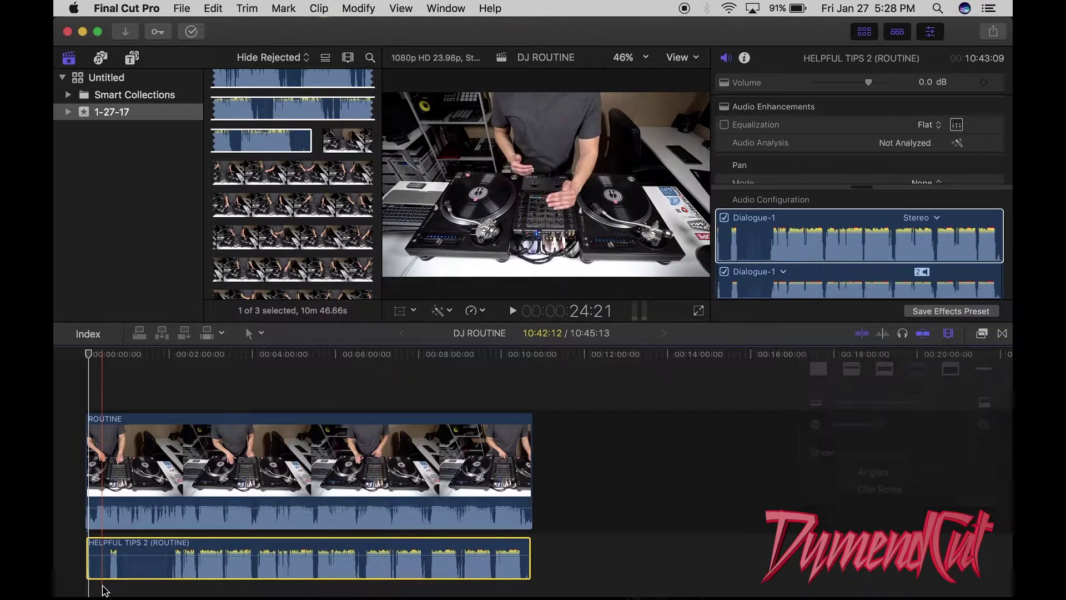
{"action": "left_click", "coordinate": [105, 591]}
{"action": "left_click", "coordinate": [127, 499]}
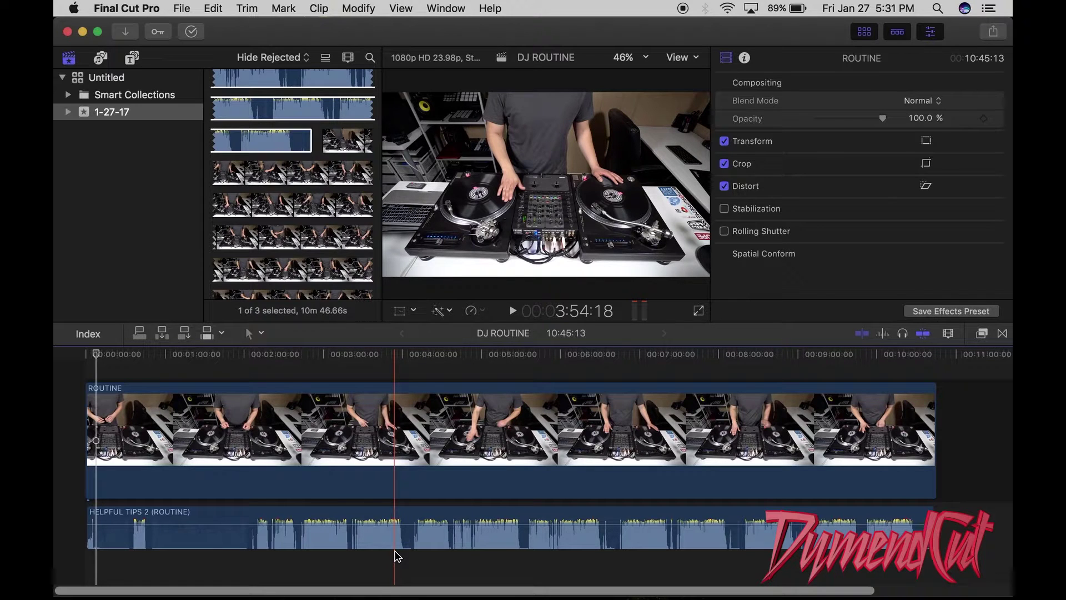
Detach the ROUTINE clip's camera audio into its own lane with Control-Shift-S.
{"action": "left_click", "coordinate": [624, 550]}
{"action": "key", "text": "space"}
{"action": "left_click", "coordinate": [639, 492]}
{"action": "key", "text": "ctrl+shift+s"}
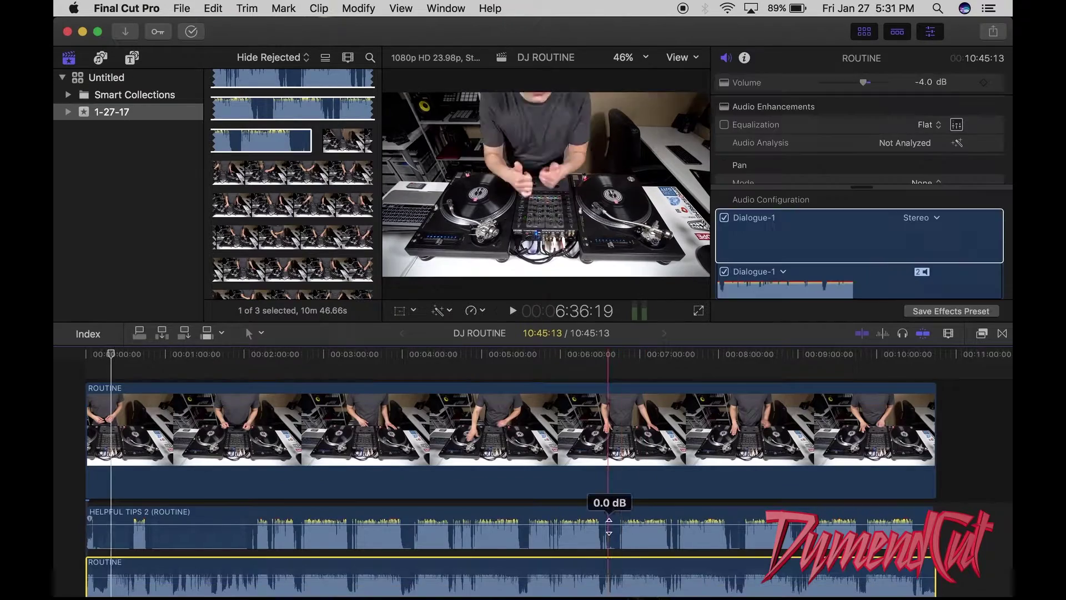
{"action": "left_click", "coordinate": [666, 571]}
{"action": "left_click", "coordinate": [726, 567]}
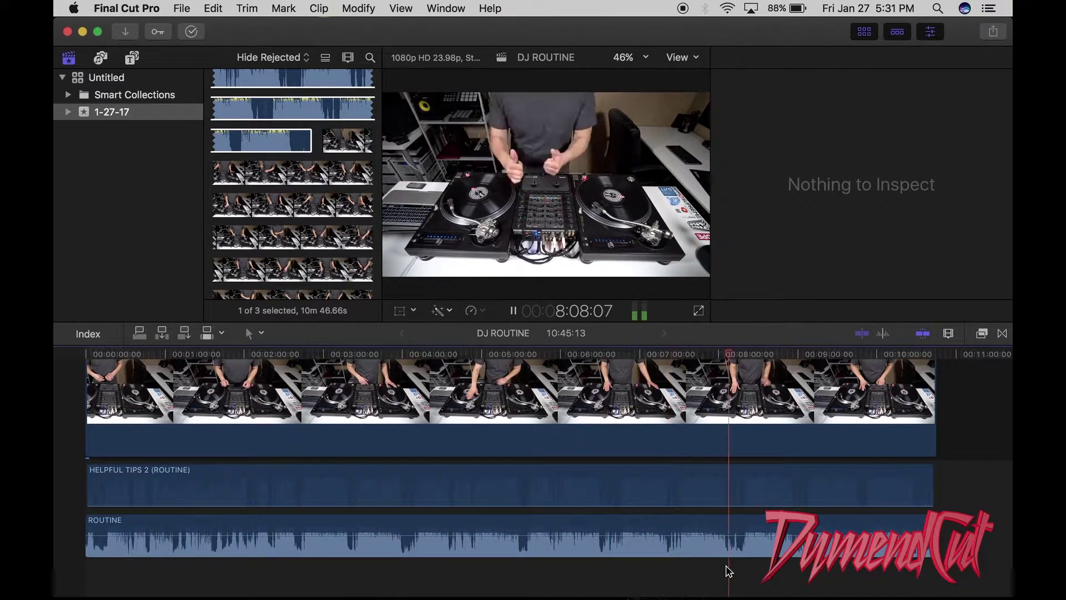
{"action": "key", "text": "space"}
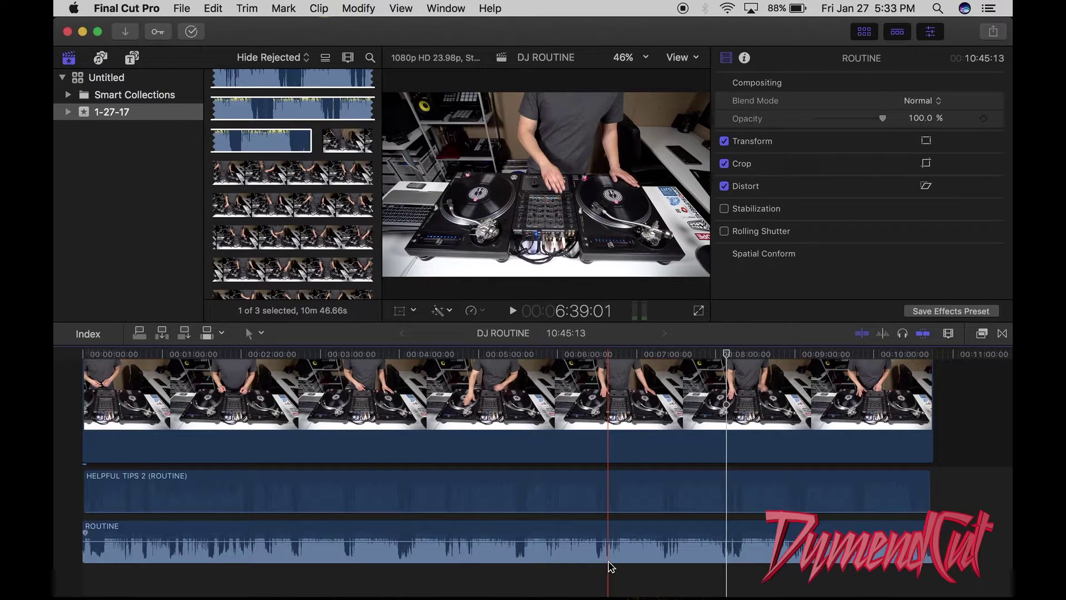
Blade the clips around the best take and ripple-delete everything before and after it.
{"action": "key", "text": "space"}
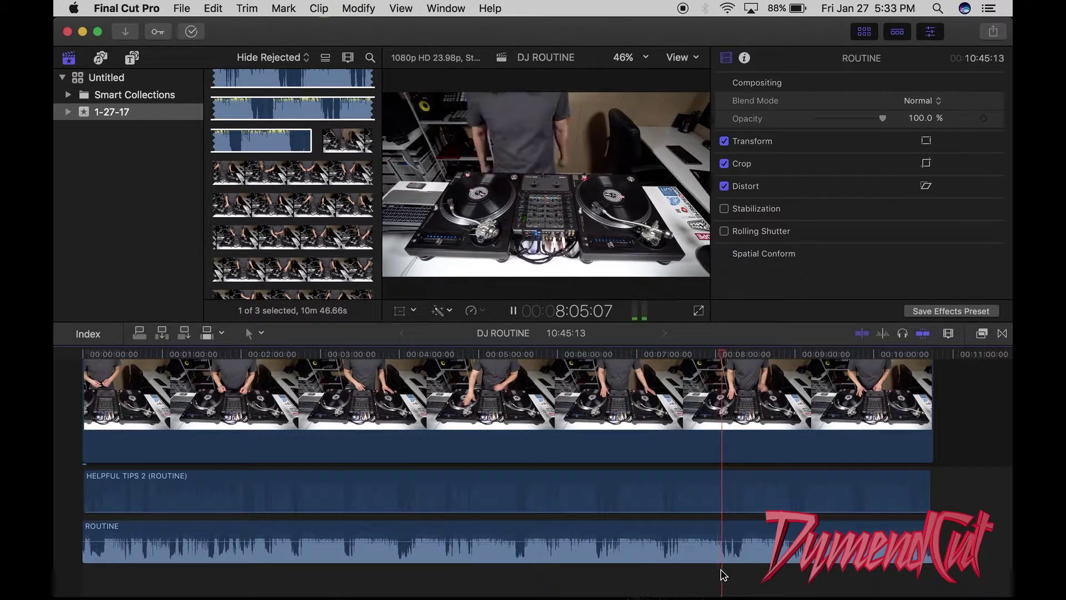
{"action": "key", "text": "space"}
{"action": "key", "text": "super+b"}
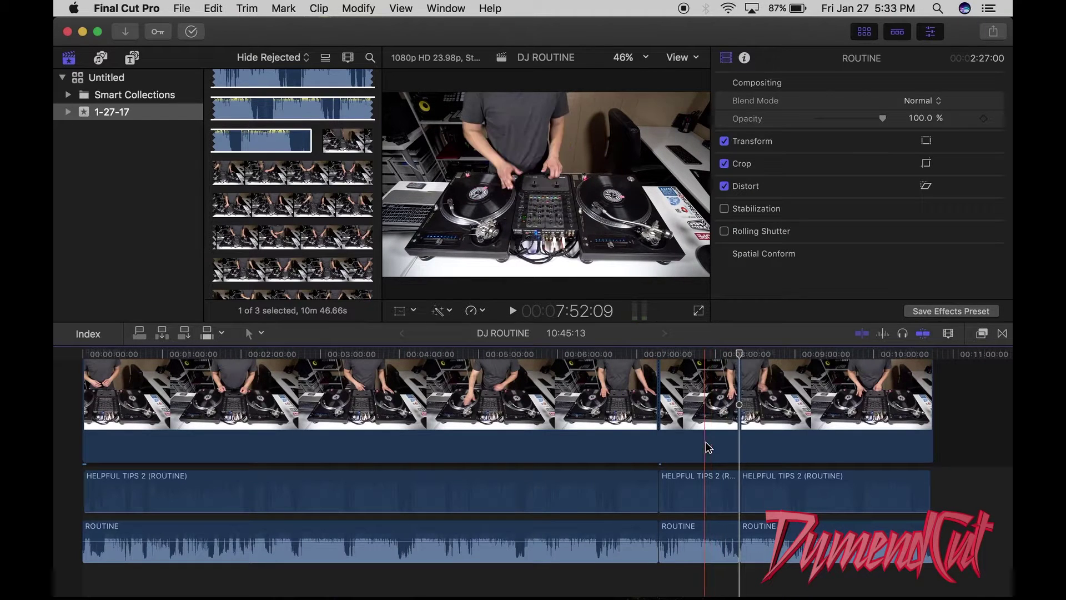
{"action": "left_click_drag", "start_coordinate": [631, 566], "coordinate": [628, 451]}
{"action": "key", "text": "Delete"}
{"action": "left_click", "coordinate": [293, 444]}
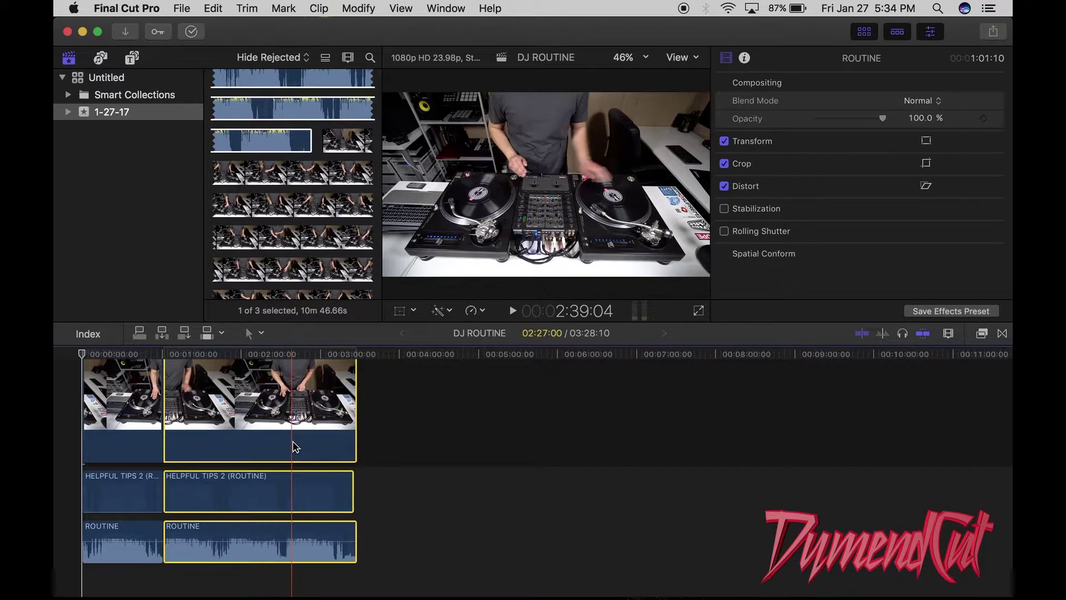
{"action": "key", "text": "Delete"}
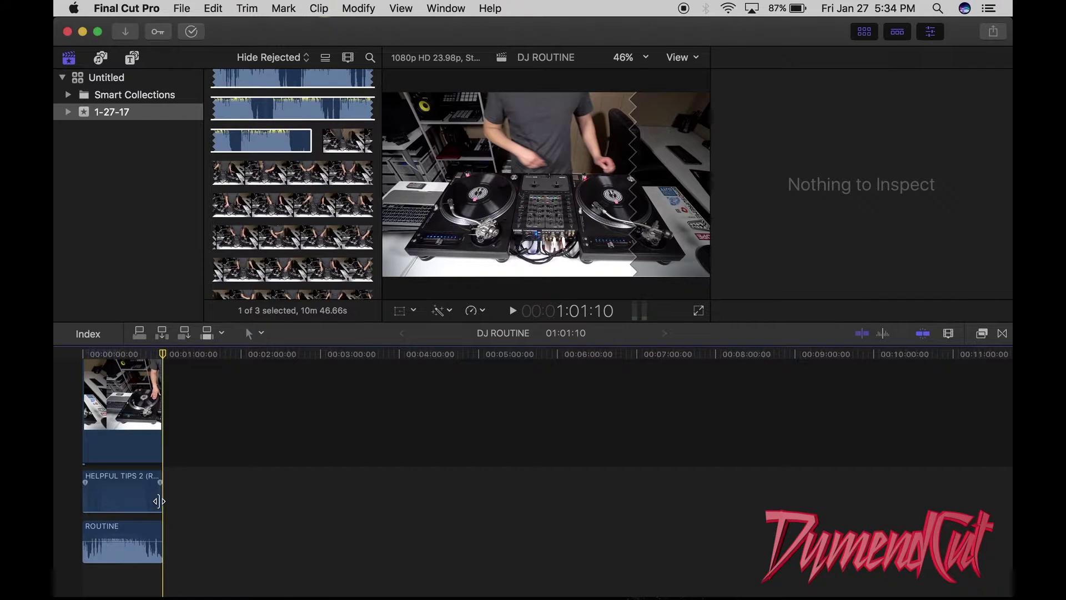
Delete the detached ROUTINE camera audio and adjust the HELPFUL TIPS 2 volume level.
{"action": "left_click", "coordinate": [138, 534]}
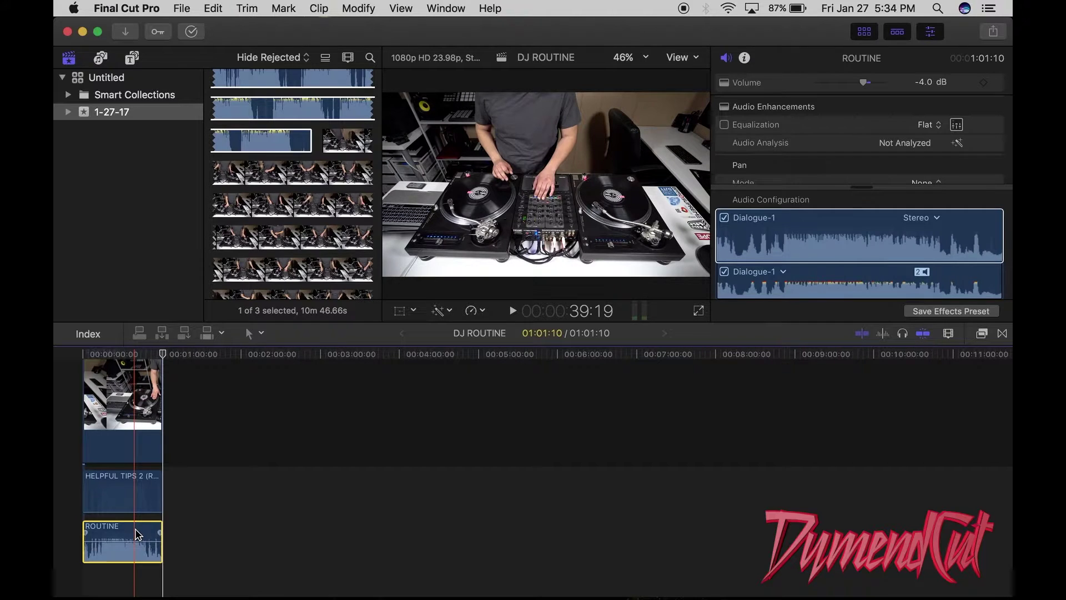
{"action": "key", "text": "Delete"}
{"action": "left_click_drag", "start_coordinate": [121, 514], "coordinate": [123, 500]}
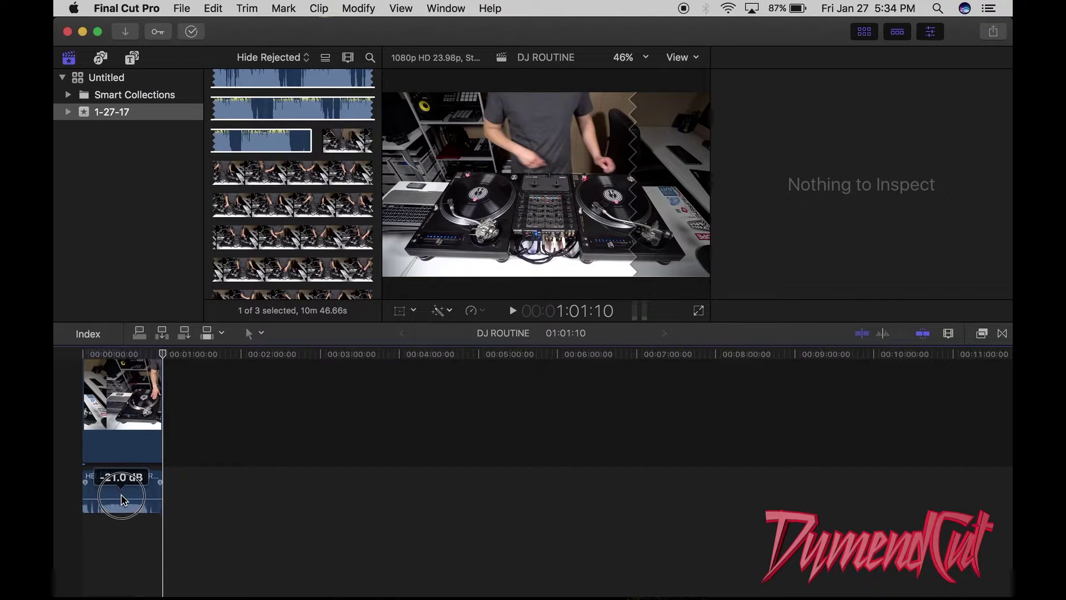
Cut the take at 14:10 where the performance starts and ripple-delete the part before it.
{"action": "left_click", "coordinate": [80, 542]}
{"action": "left_click", "coordinate": [948, 333]}
{"action": "left_click_drag", "start_coordinate": [850, 425], "coordinate": [889, 427]}
{"action": "left_click", "coordinate": [186, 575]}
{"action": "key", "text": "space"}
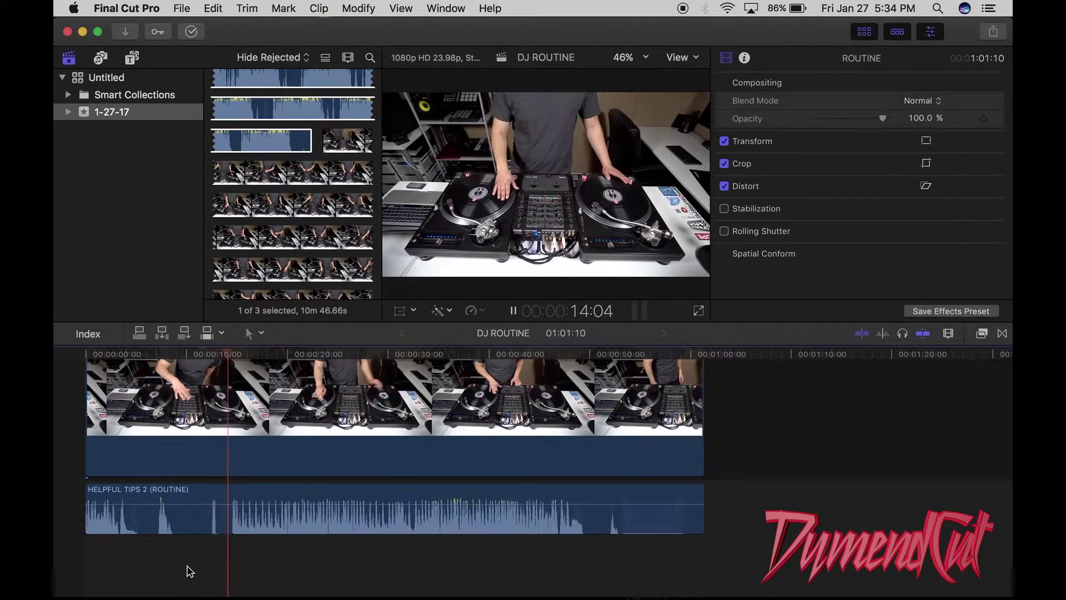
{"action": "key", "text": "space"}
{"action": "key", "text": "cmd+b"}
{"action": "left_click", "coordinate": [170, 452]}
{"action": "key", "text": "Delete"}
{"action": "key", "text": "space"}
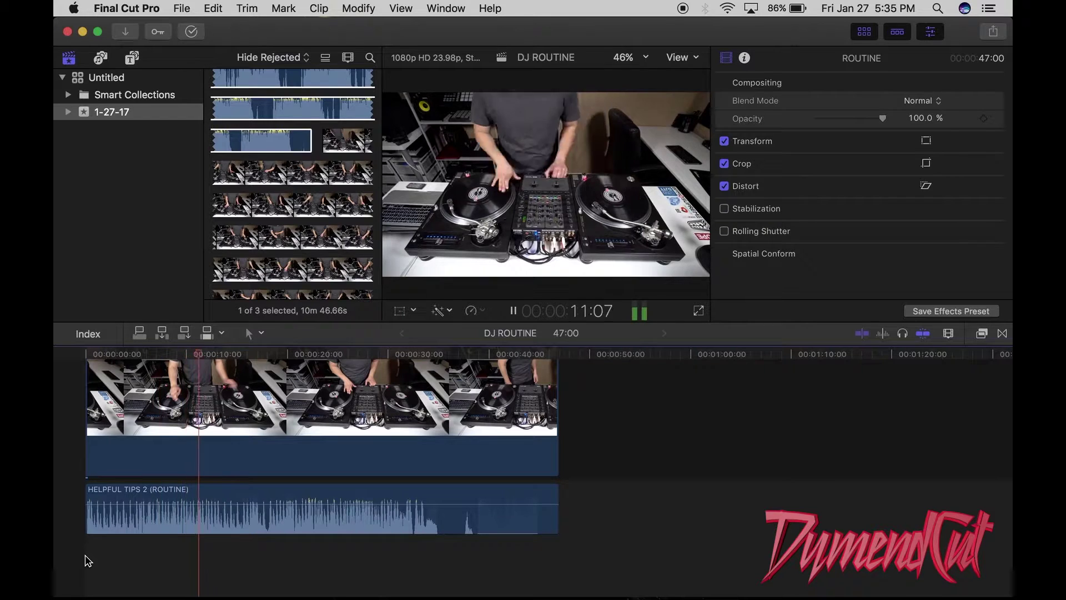
Trim the take's end so the project runs 35:22, then return to the start.
{"action": "left_click", "coordinate": [425, 550]}
{"action": "key", "text": "alt+]"}
{"action": "key", "text": "Home"}
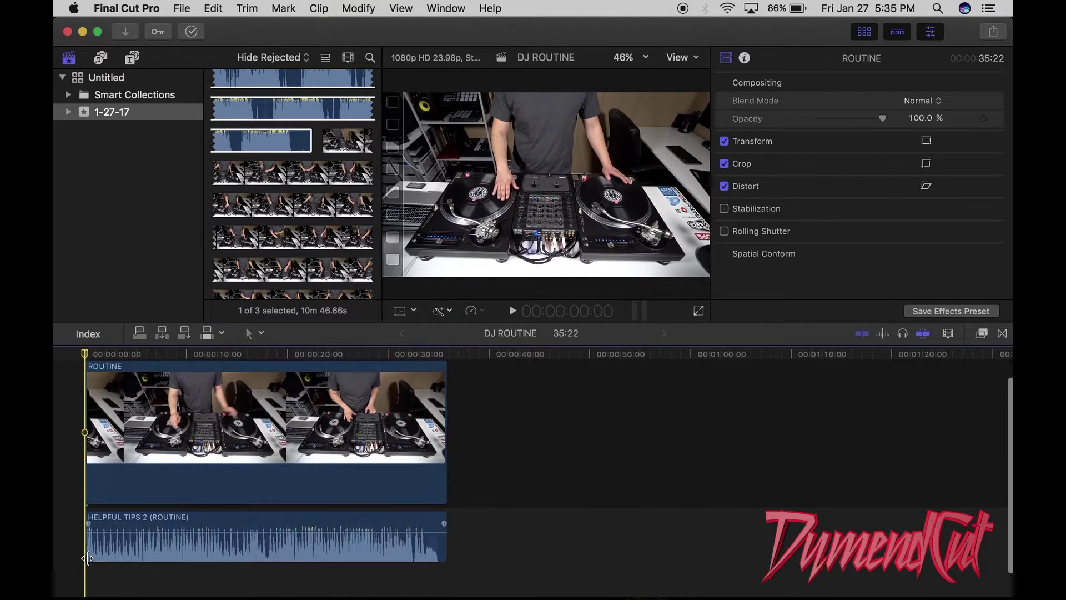